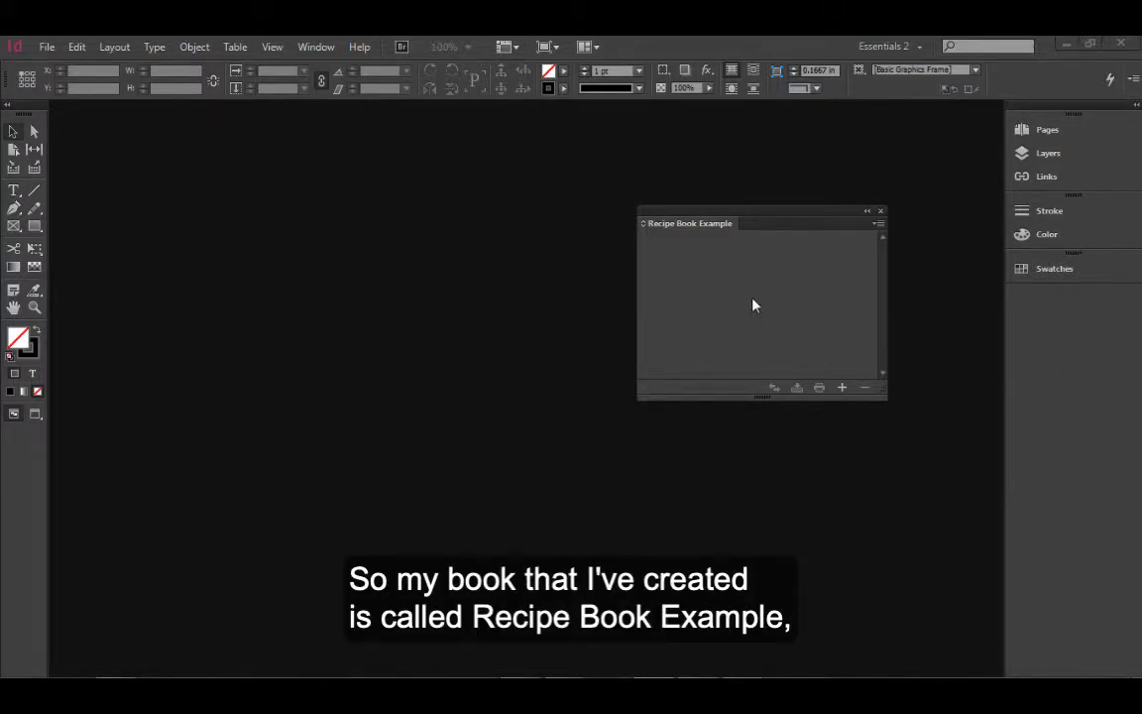
Step: Add the Recipe-1.indd document from the Lecture Files folder to the Recipe Book Example book
left_click_drag(746, 221, 749, 205)
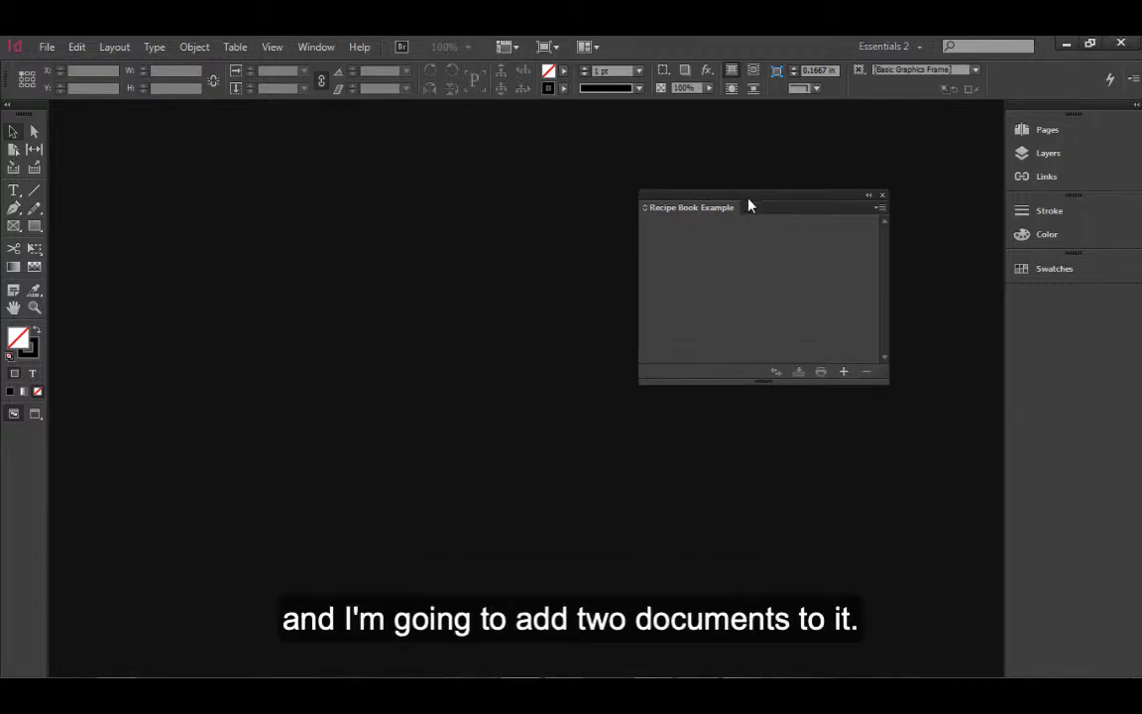
left_click(843, 372)
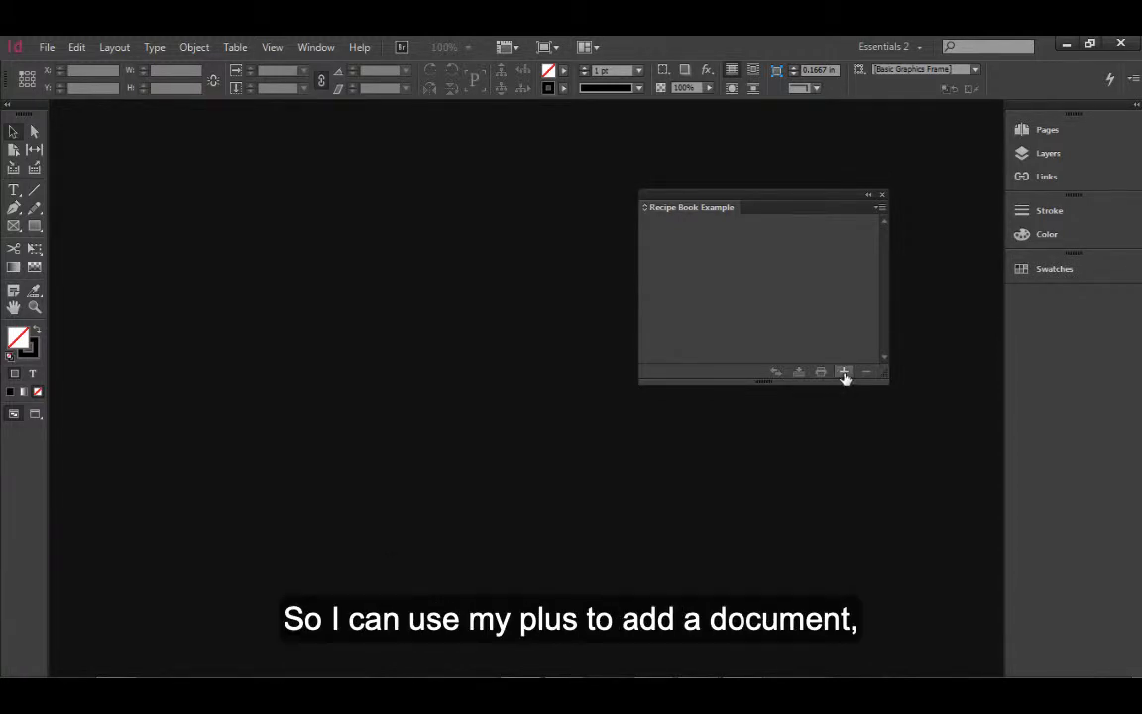
left_click(844, 374)
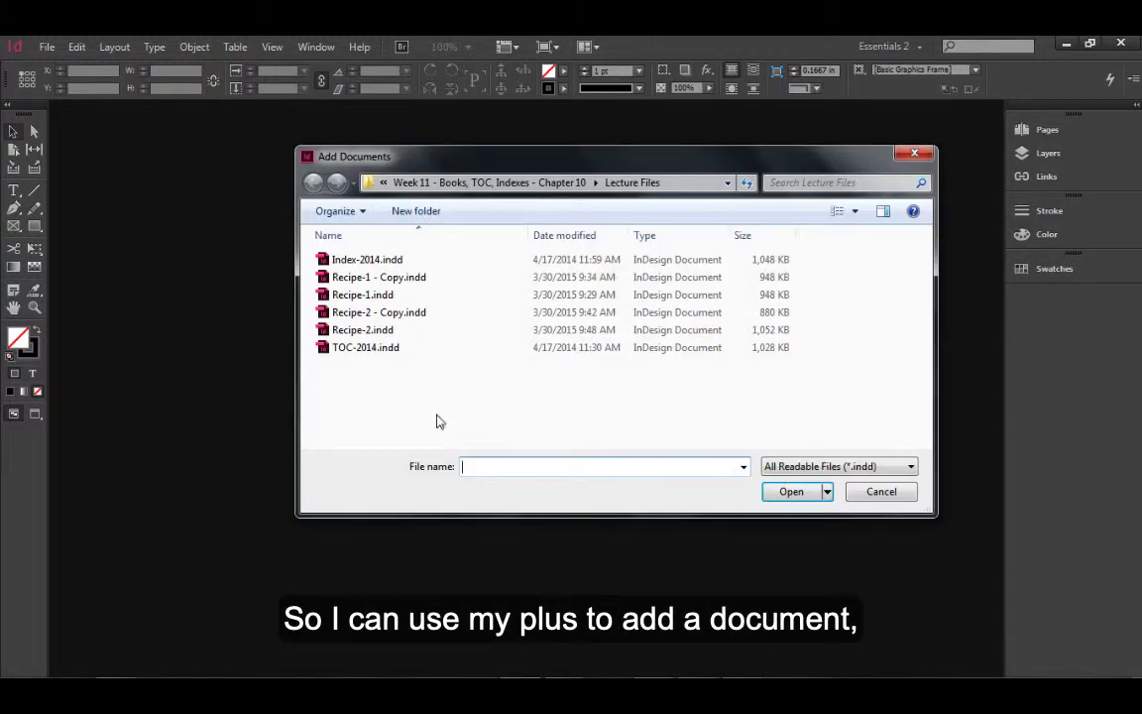
left_click(349, 300)
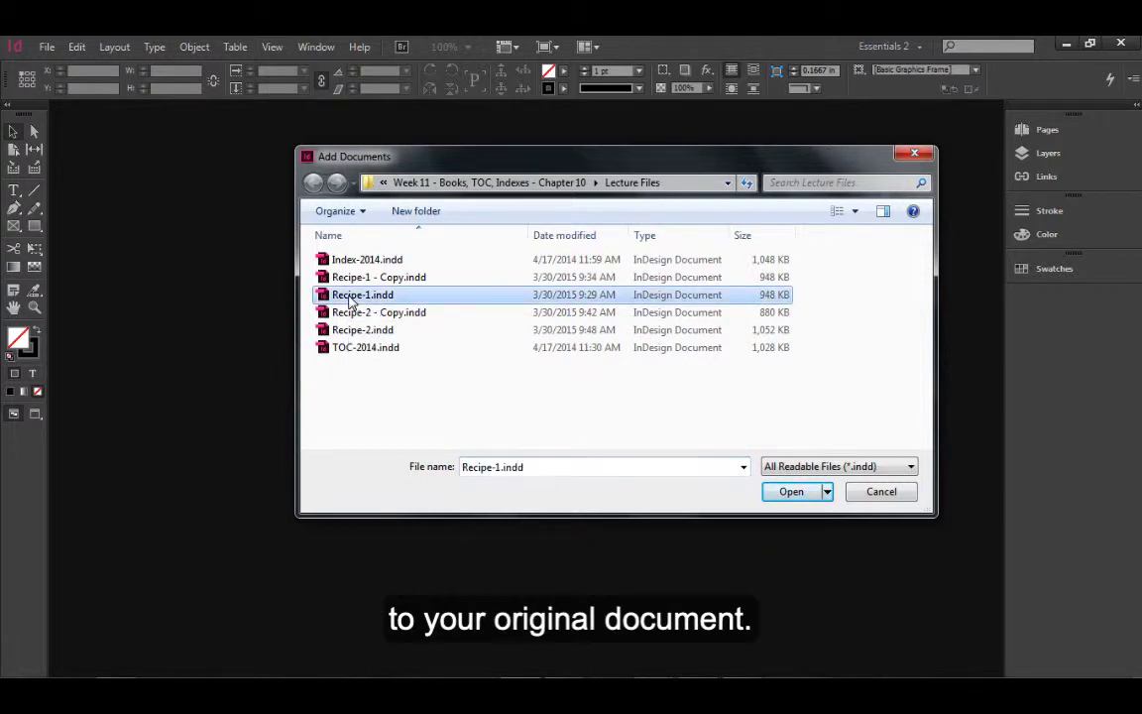
left_click(791, 492)
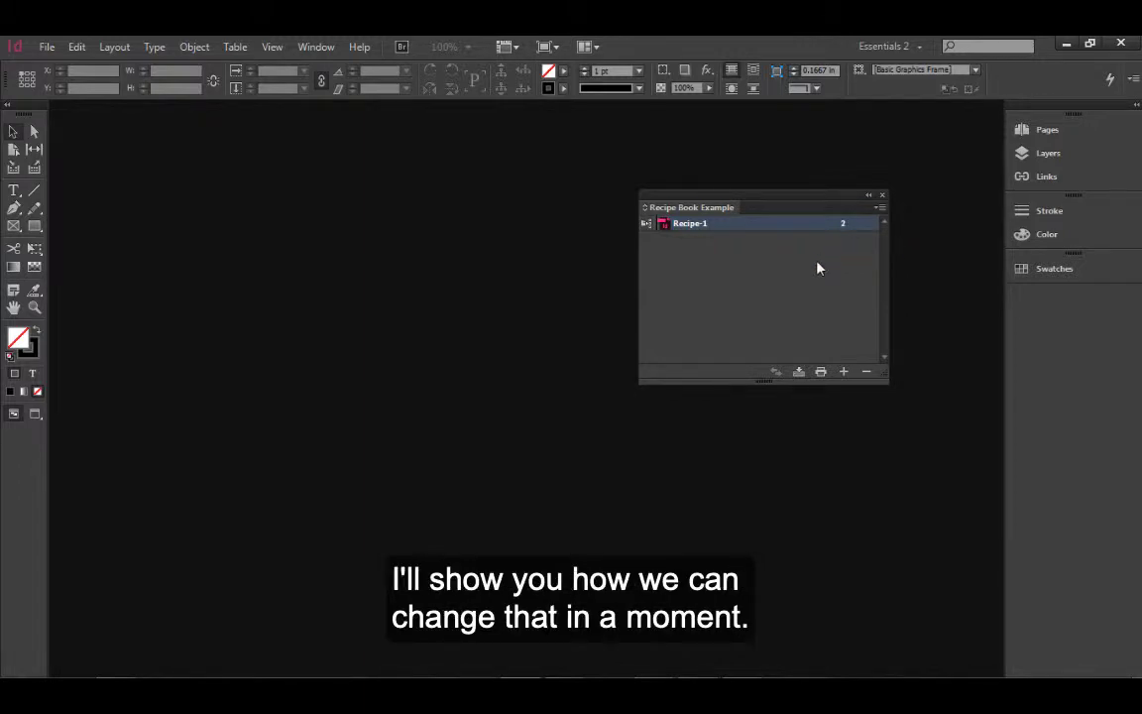
Step: Add the Recipe-2.indd document from the Lecture Files folder to the book
left_click(880, 208)
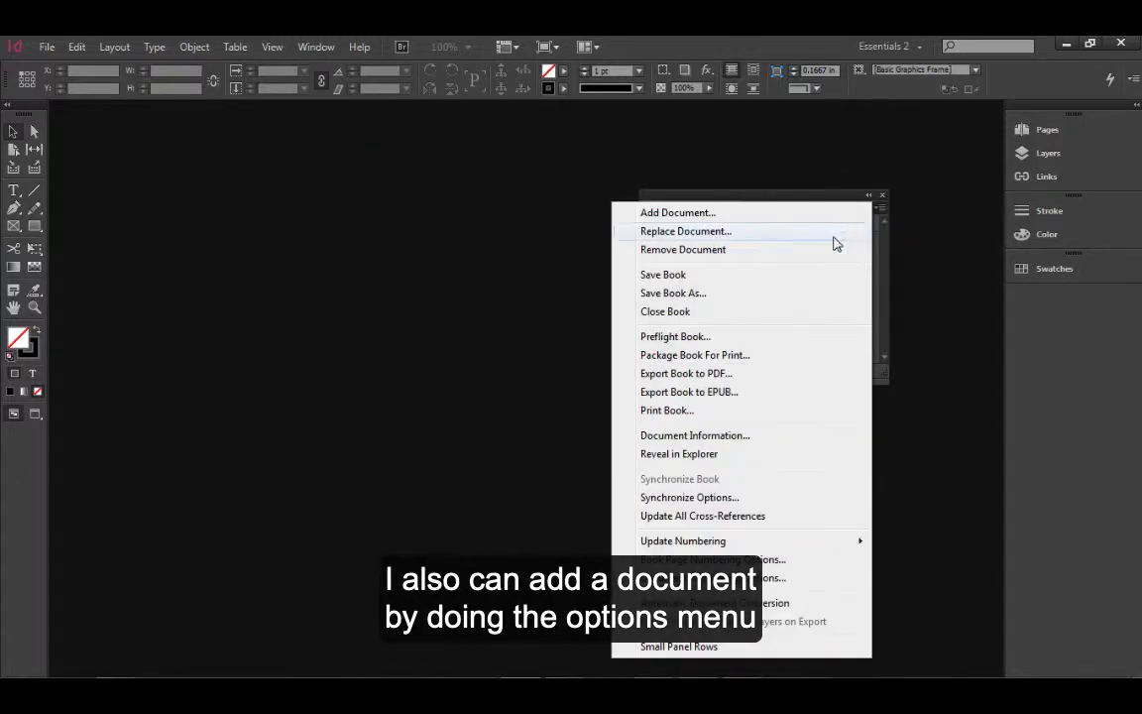
left_click(684, 214)
left_click(339, 336)
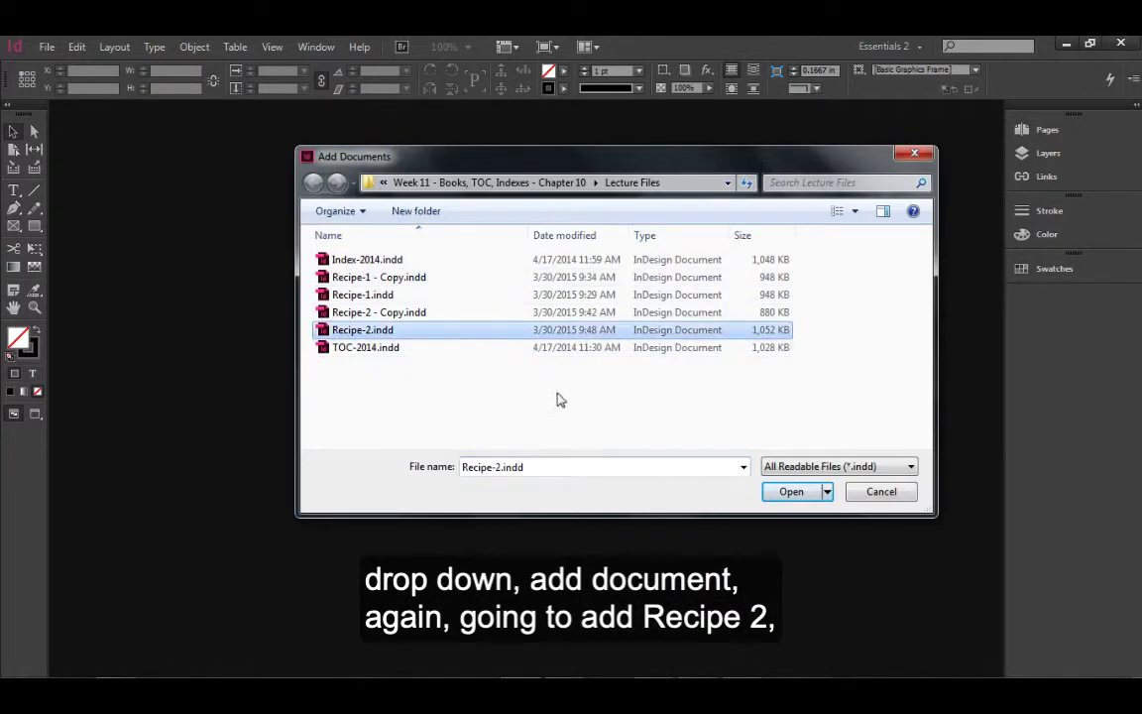
left_click(790, 493)
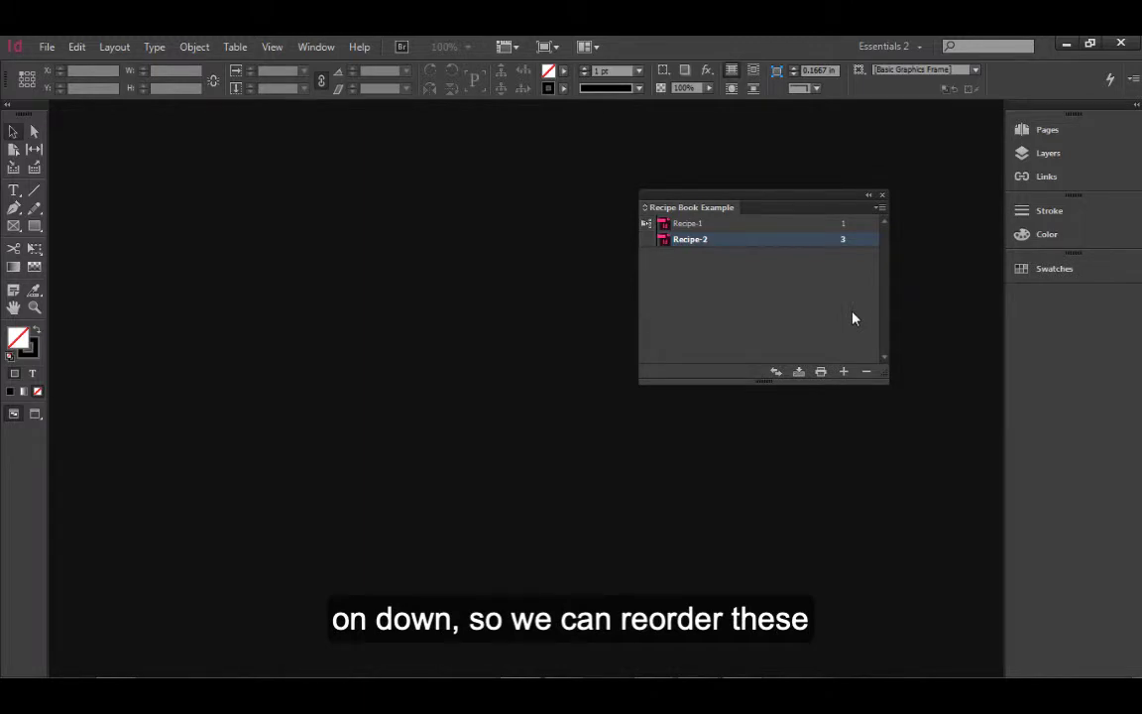
Step: Reorder the book so Recipe-1 follows Recipe-2, and open the Recipe-1 document from the book
left_click_drag(757, 230, 759, 318)
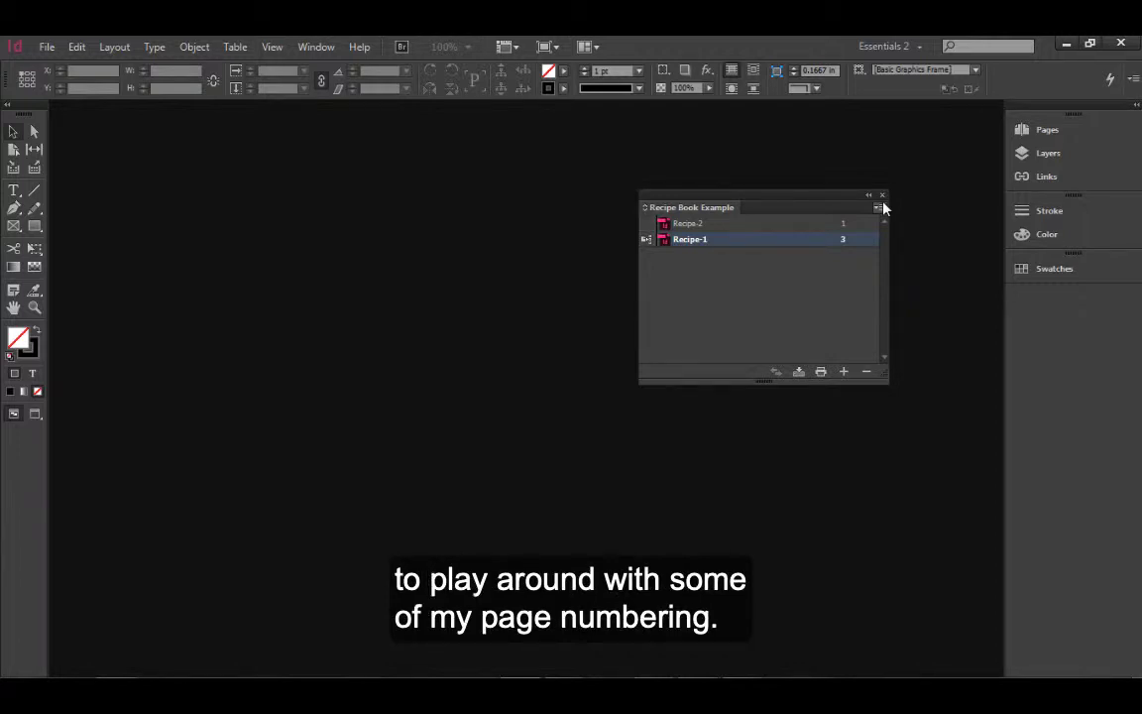
double_click(692, 239)
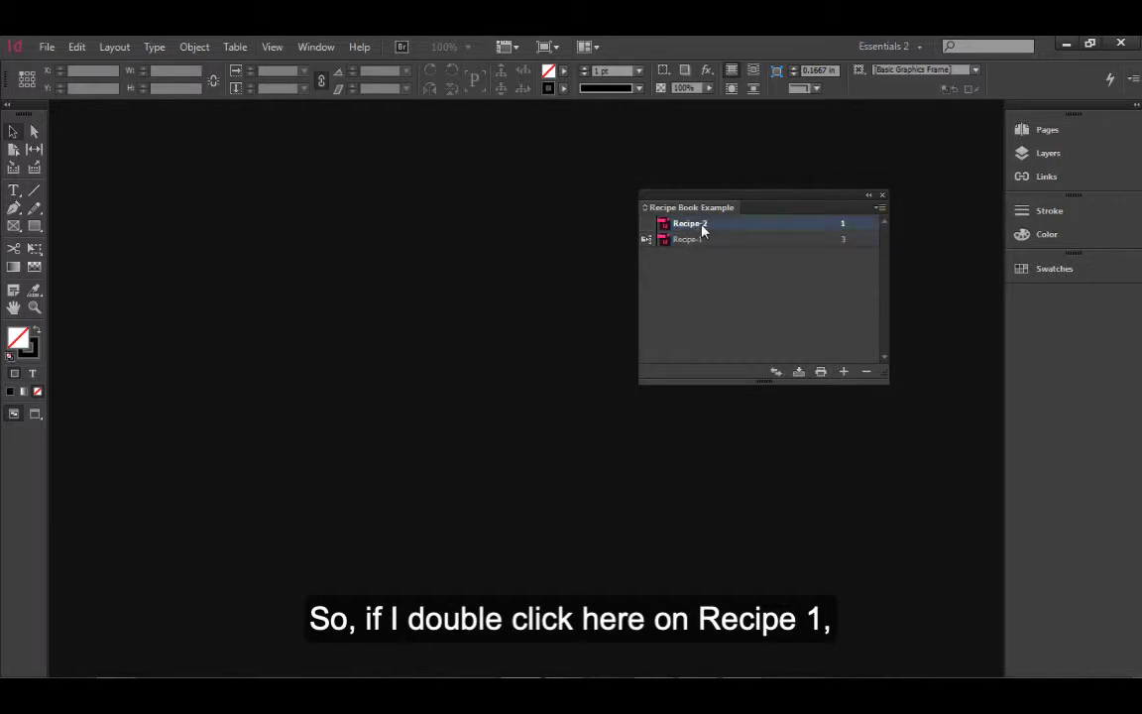
double_click(698, 242)
double_click(698, 242)
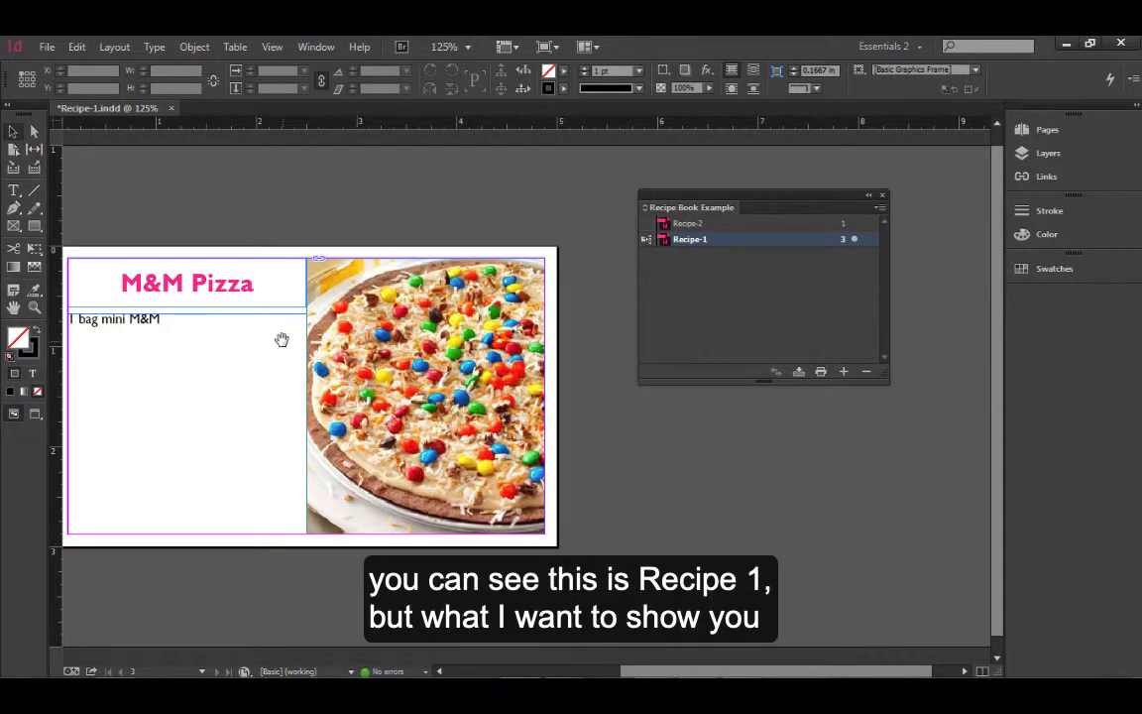
left_click_drag(282, 340, 331, 311)
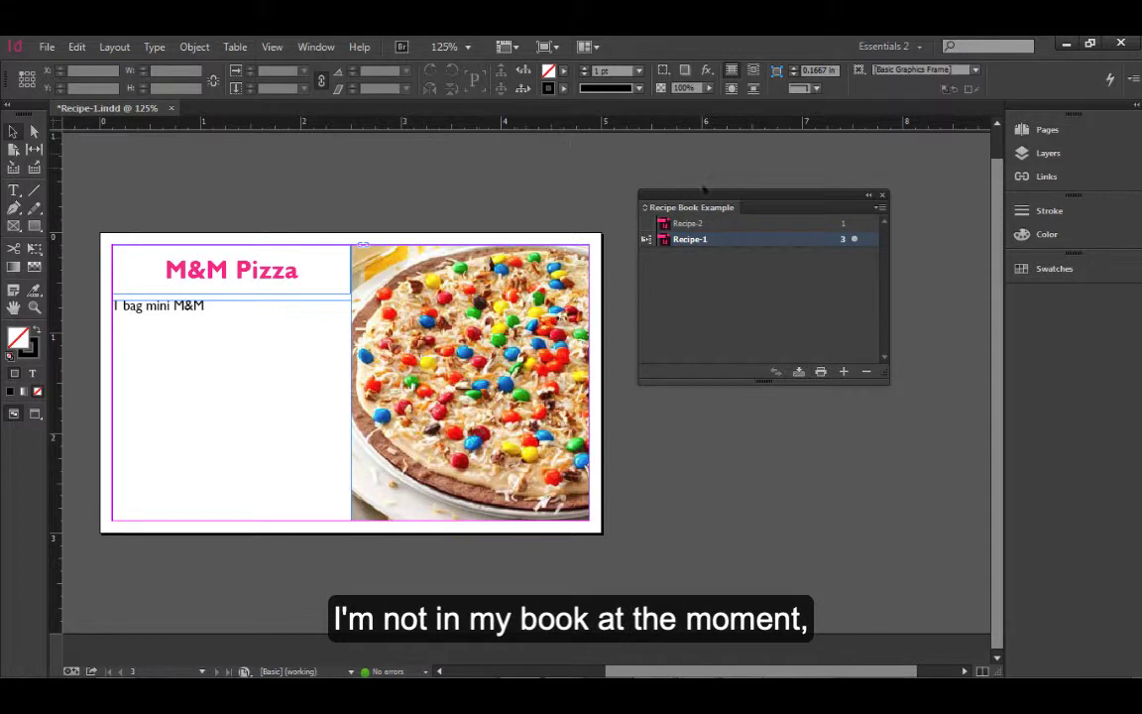
left_click_drag(704, 188, 711, 263)
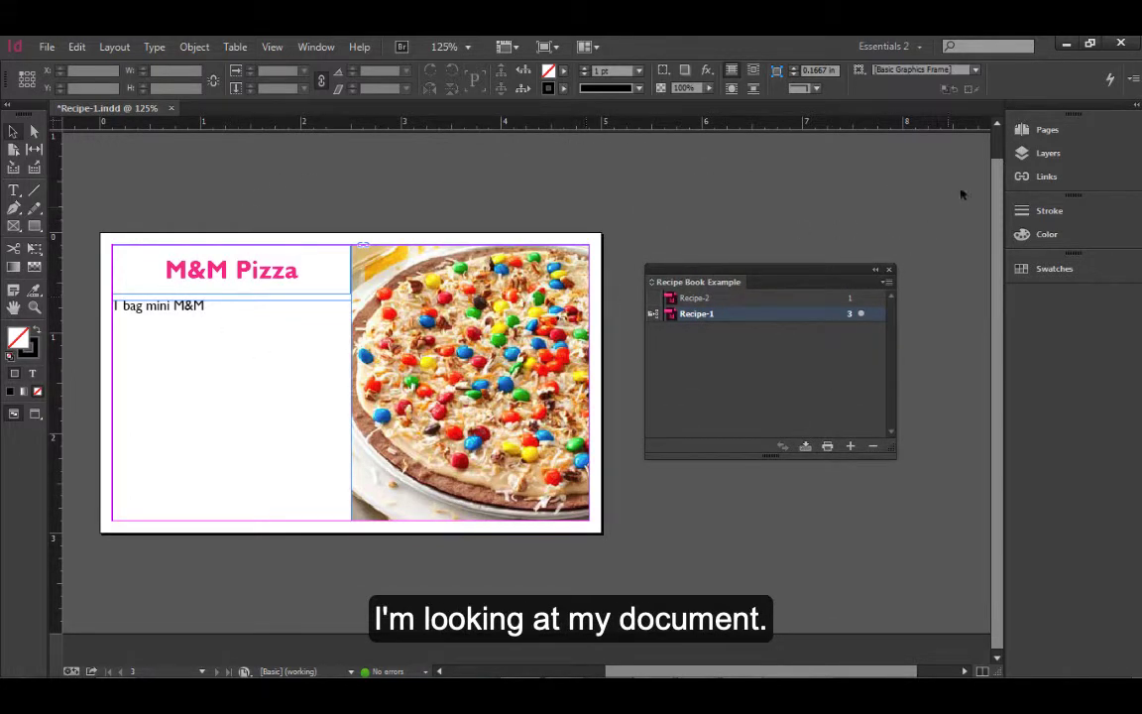
Step: Show the page thumbnails of the open document and open Recipe-2 from the book
left_click(1057, 135)
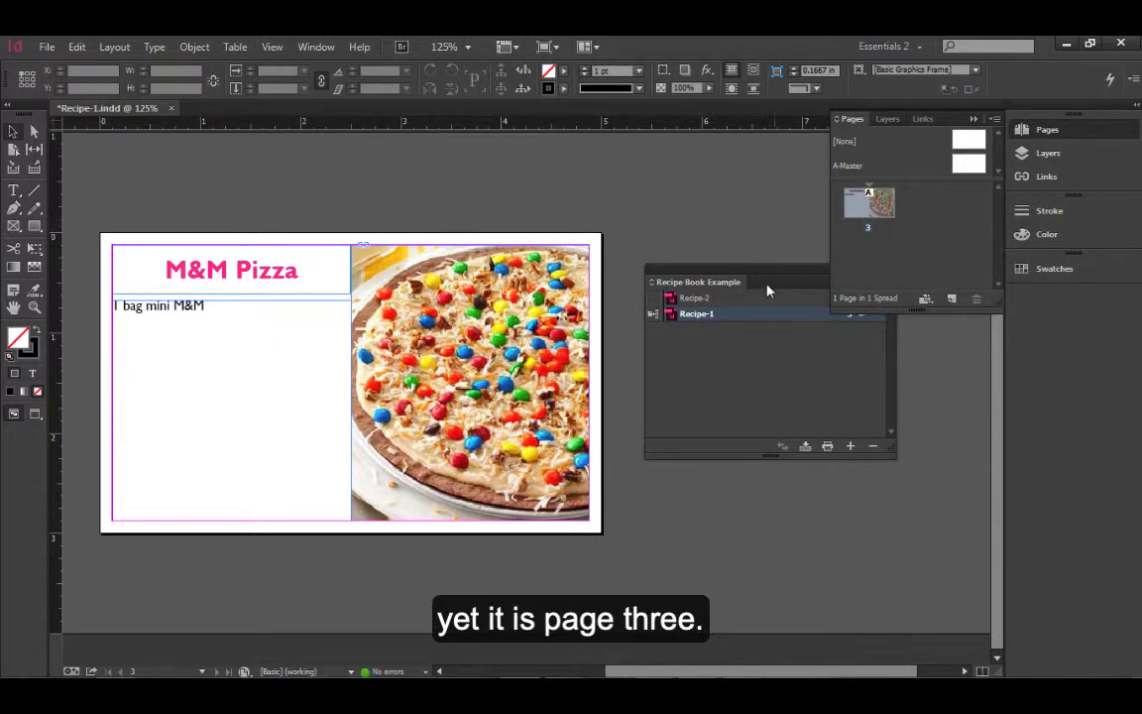
left_click(694, 300)
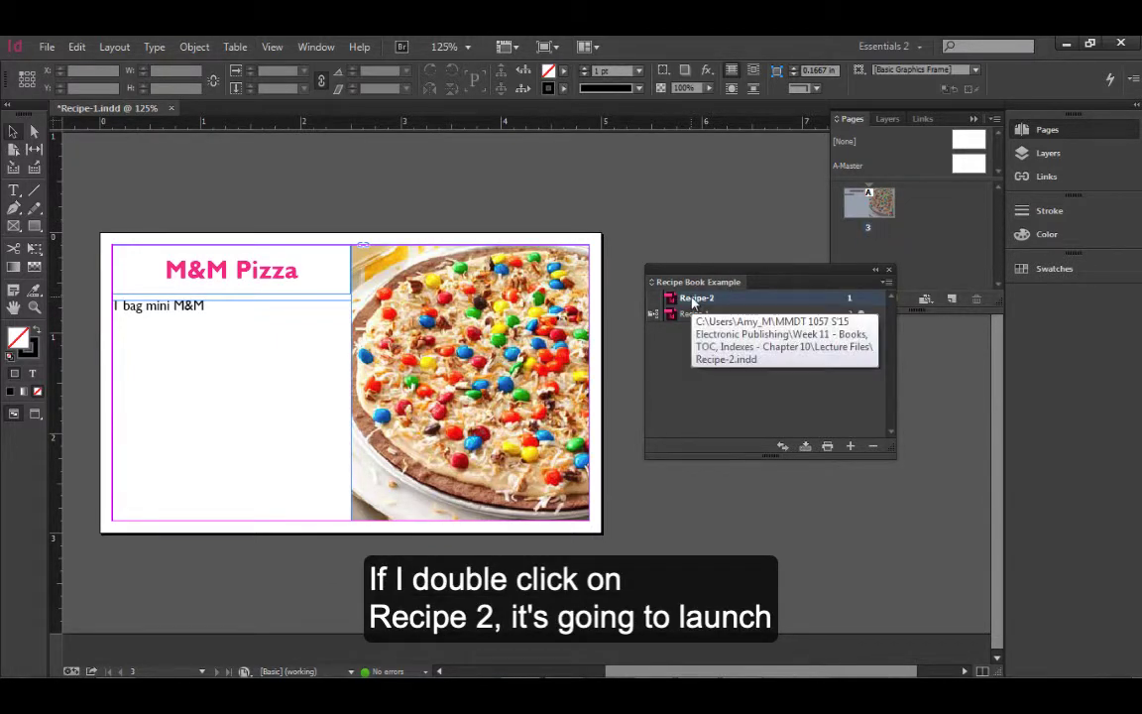
double_click(694, 300)
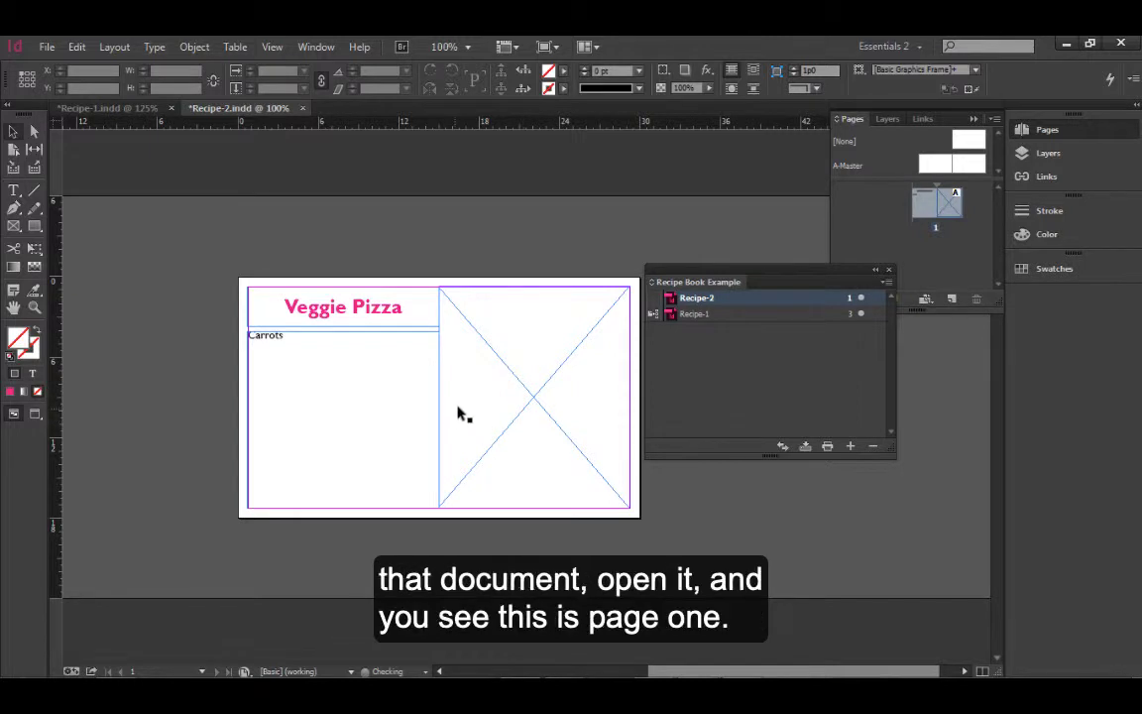
scroll(433, 384, "right", 1)
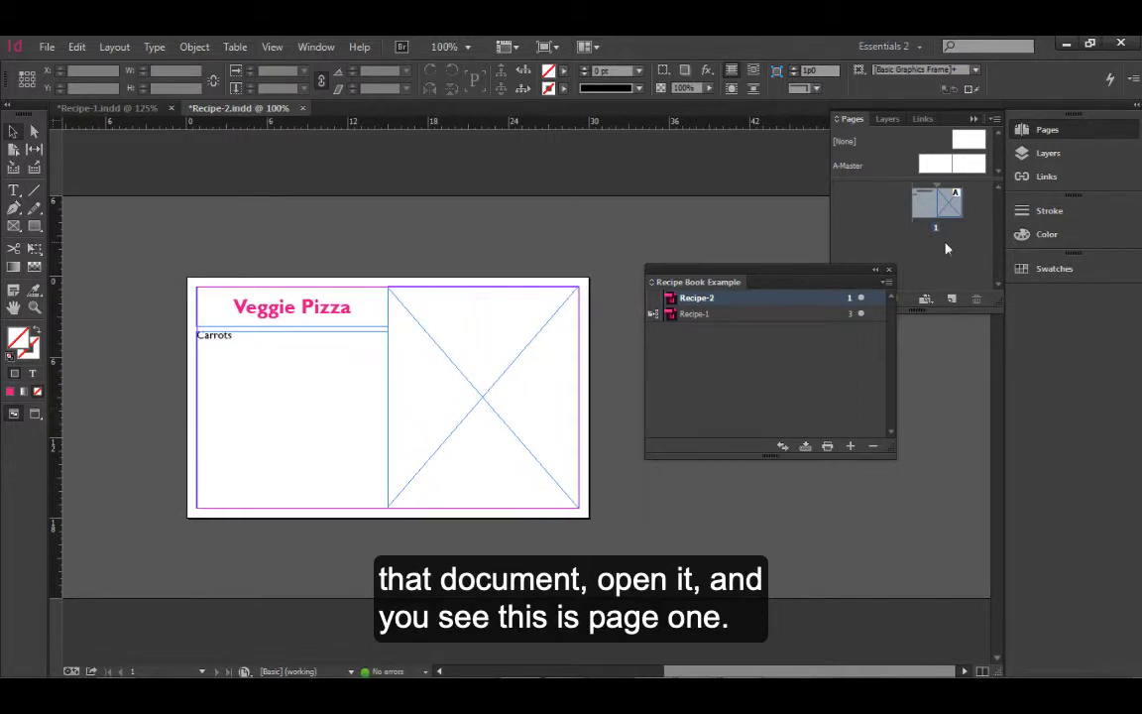
Step: Move Recipe-1 above Recipe-2 in the book and switch to the Recipe-1 document to check its page number
left_click_drag(670, 316, 702, 296)
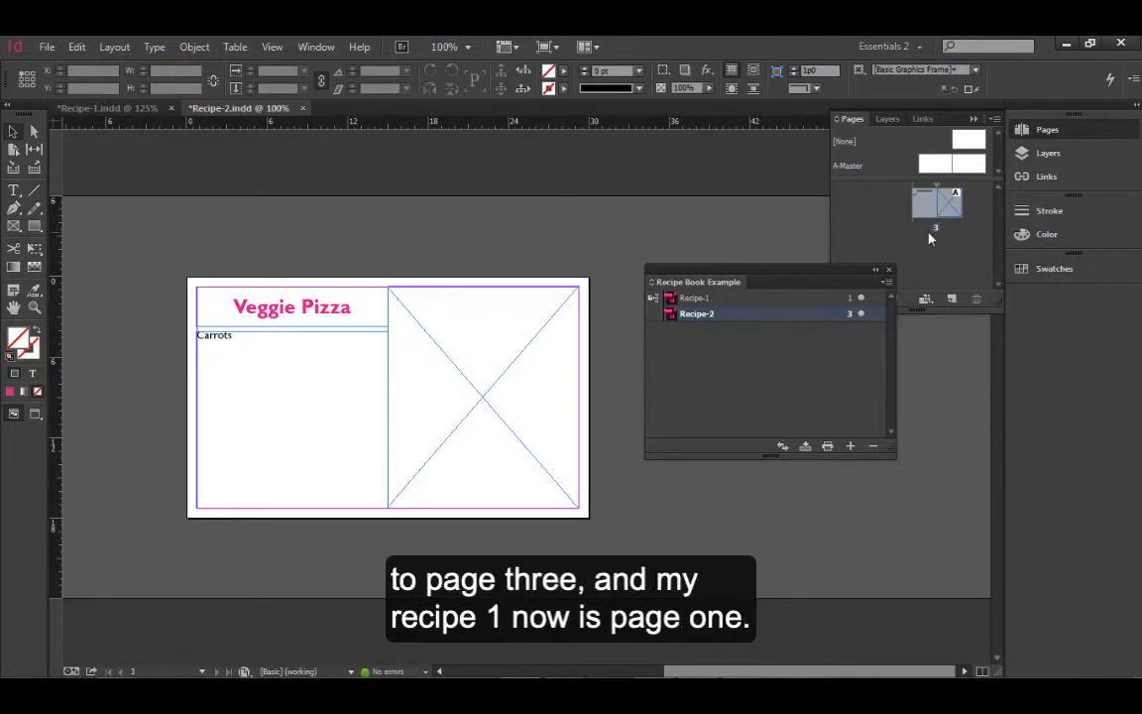
left_click(129, 108)
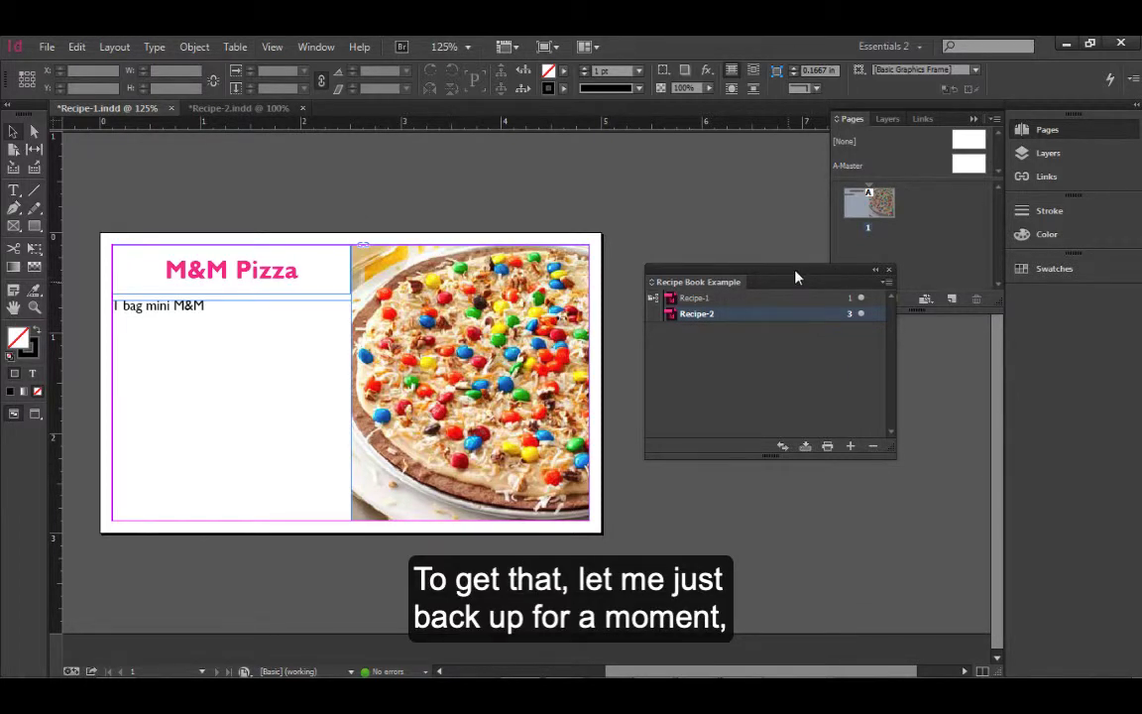
Step: Set the book's page order to Continue from previous document in the Book Page Numbering Options
left_click_drag(790, 286, 707, 288)
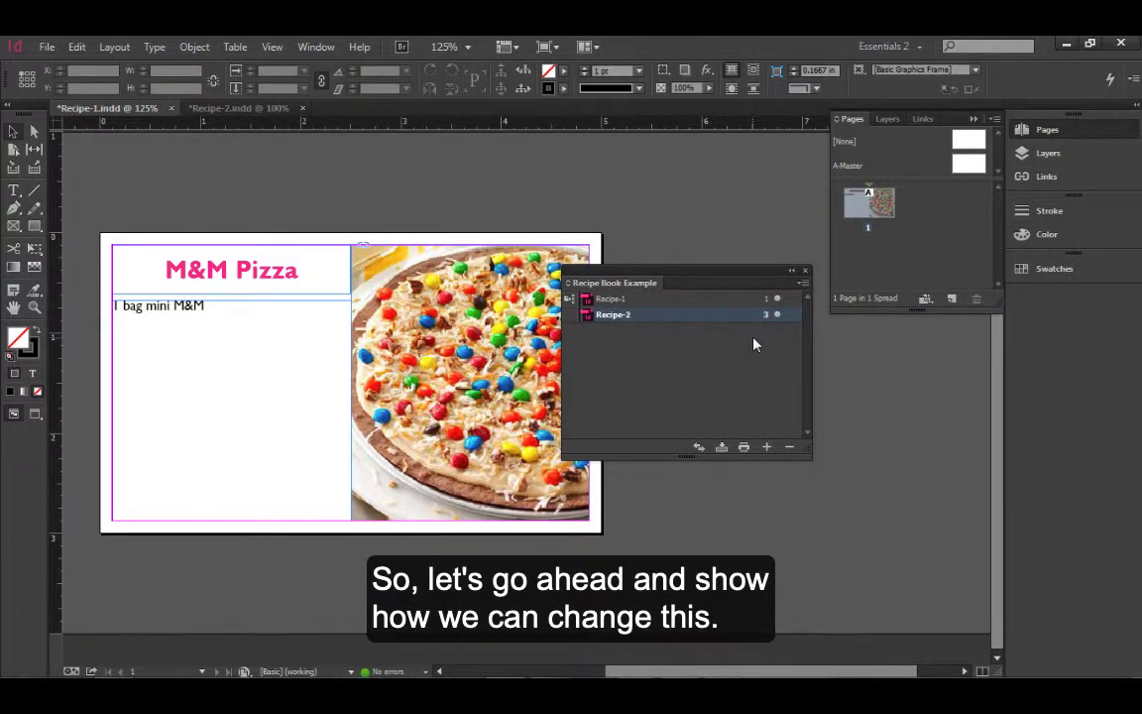
left_click(804, 285)
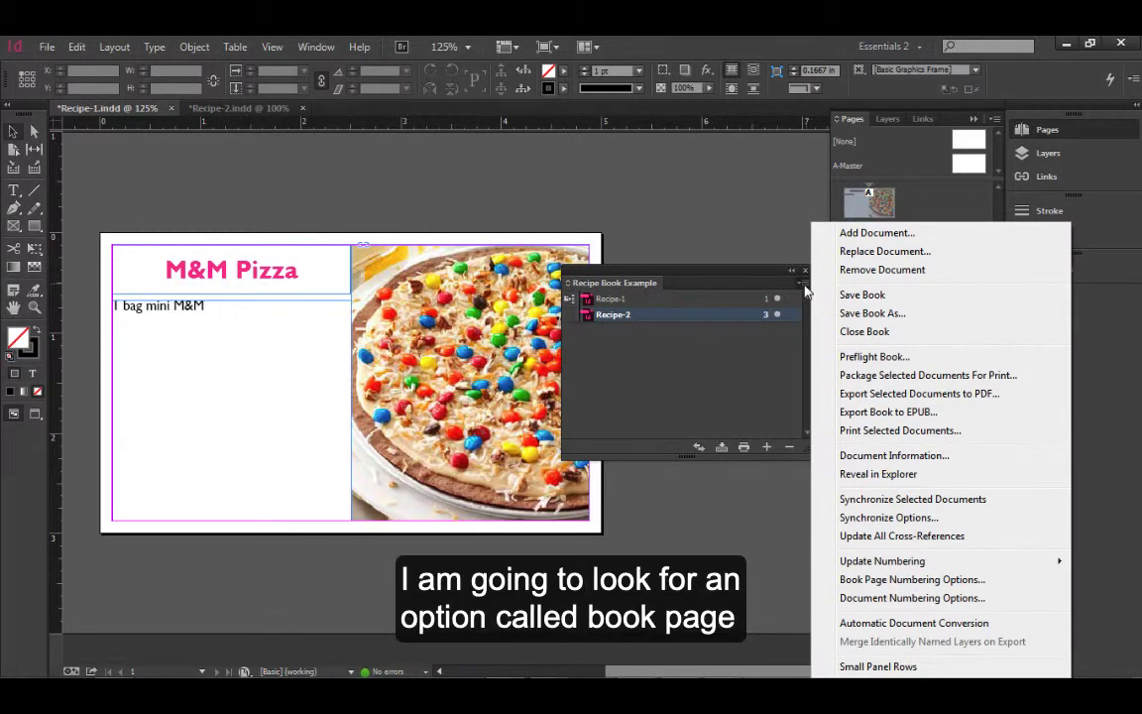
left_click(977, 581)
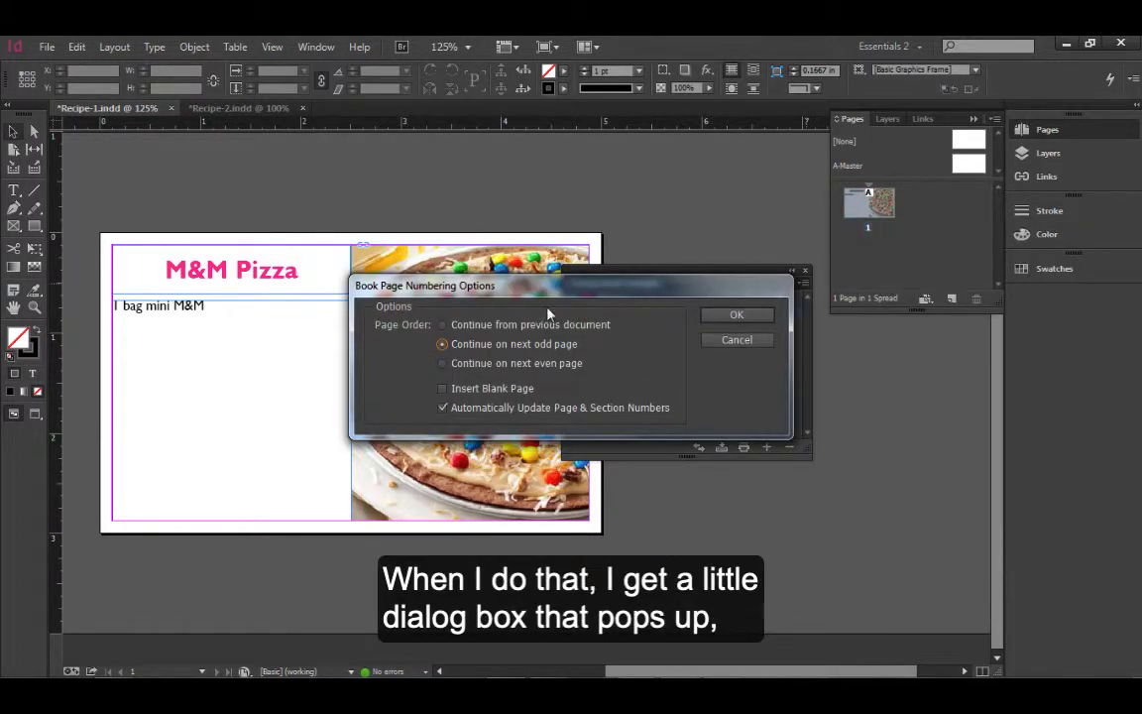
left_click_drag(562, 296, 551, 209)
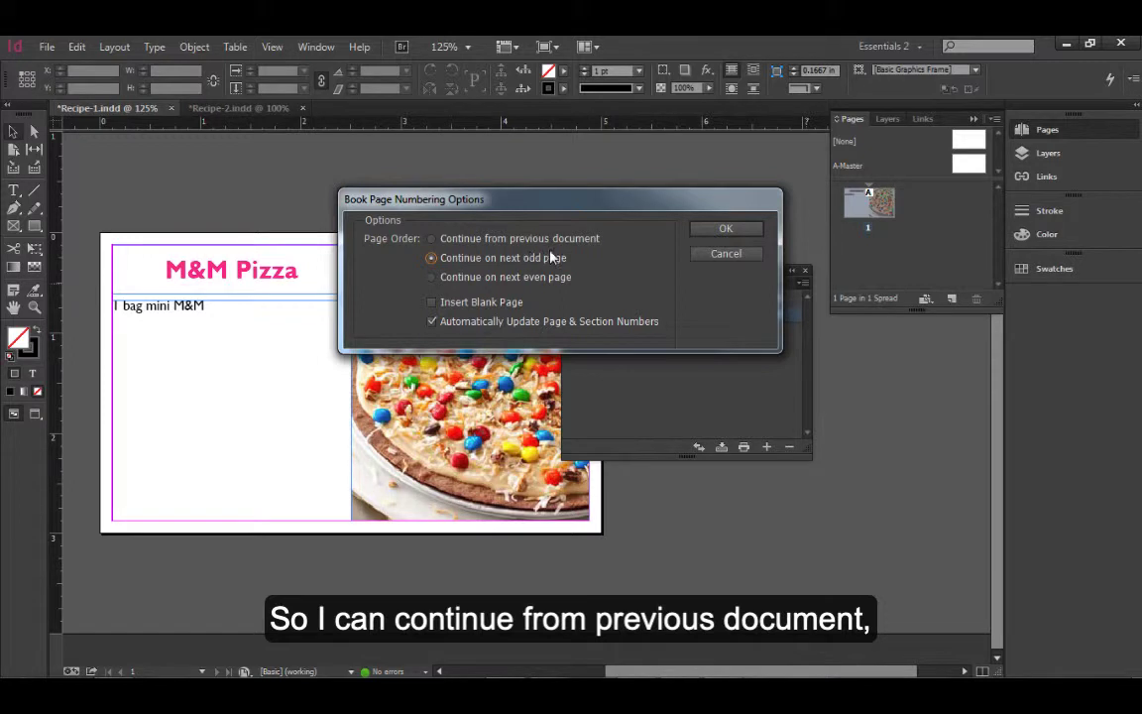
left_click(430, 239)
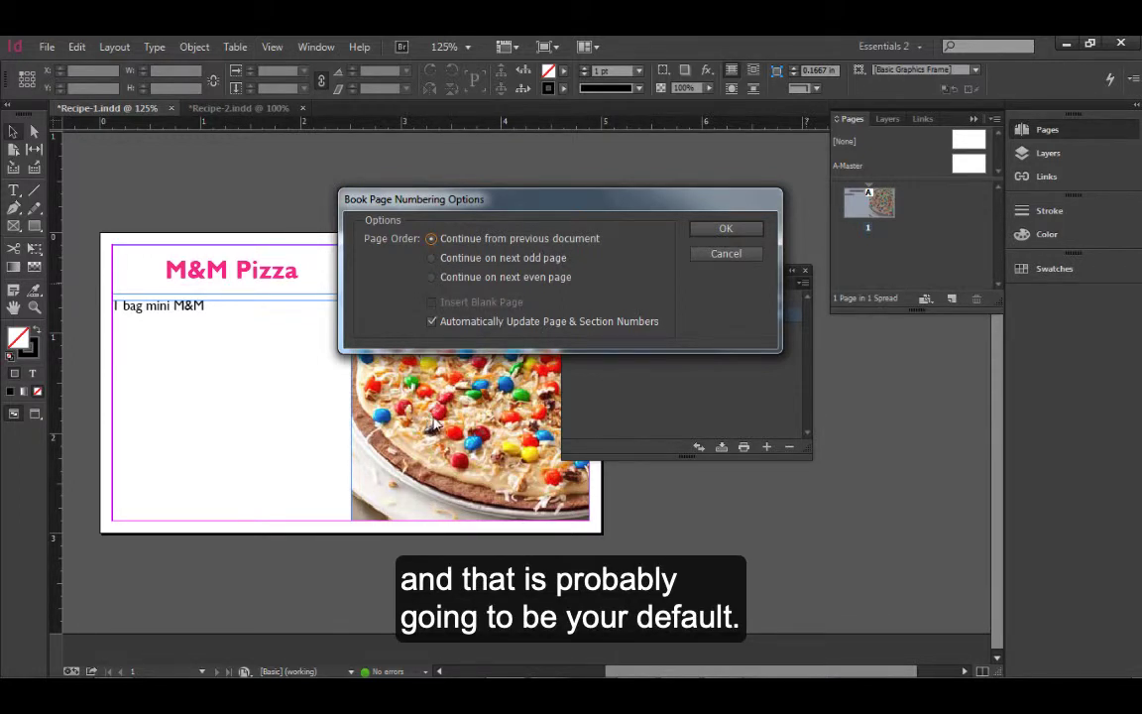
left_click(699, 230)
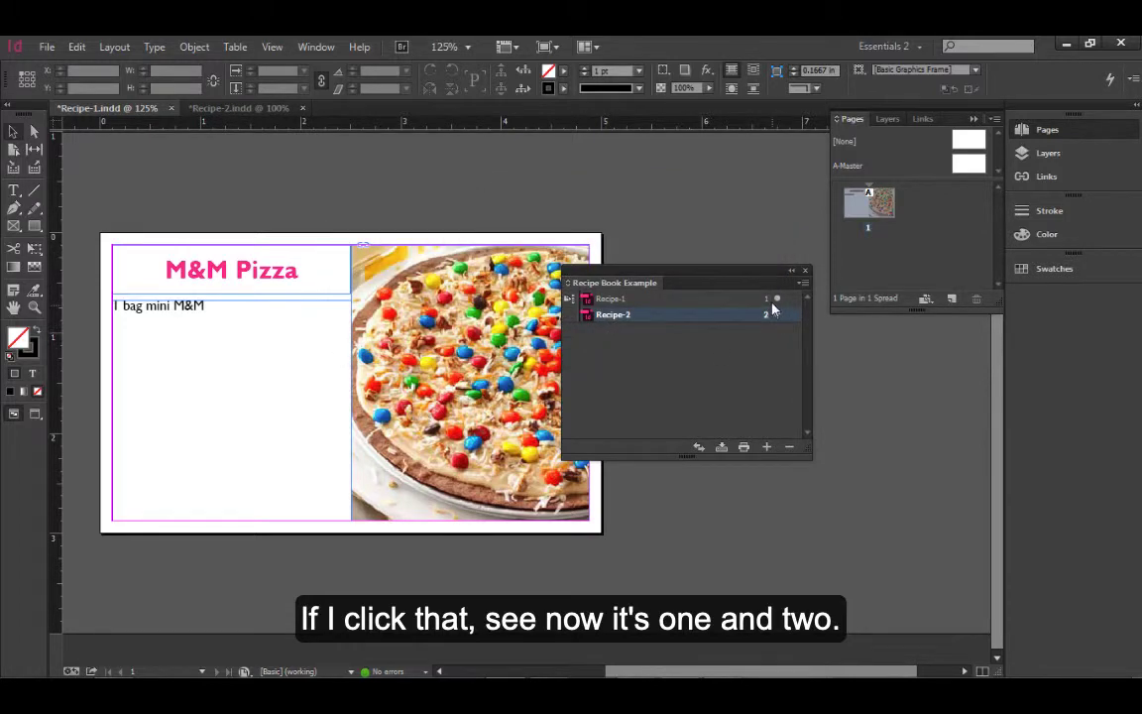
Step: Set the book's page order to Continue on next odd page, keeping automatic updating of page and section numbers on
left_click(803, 283)
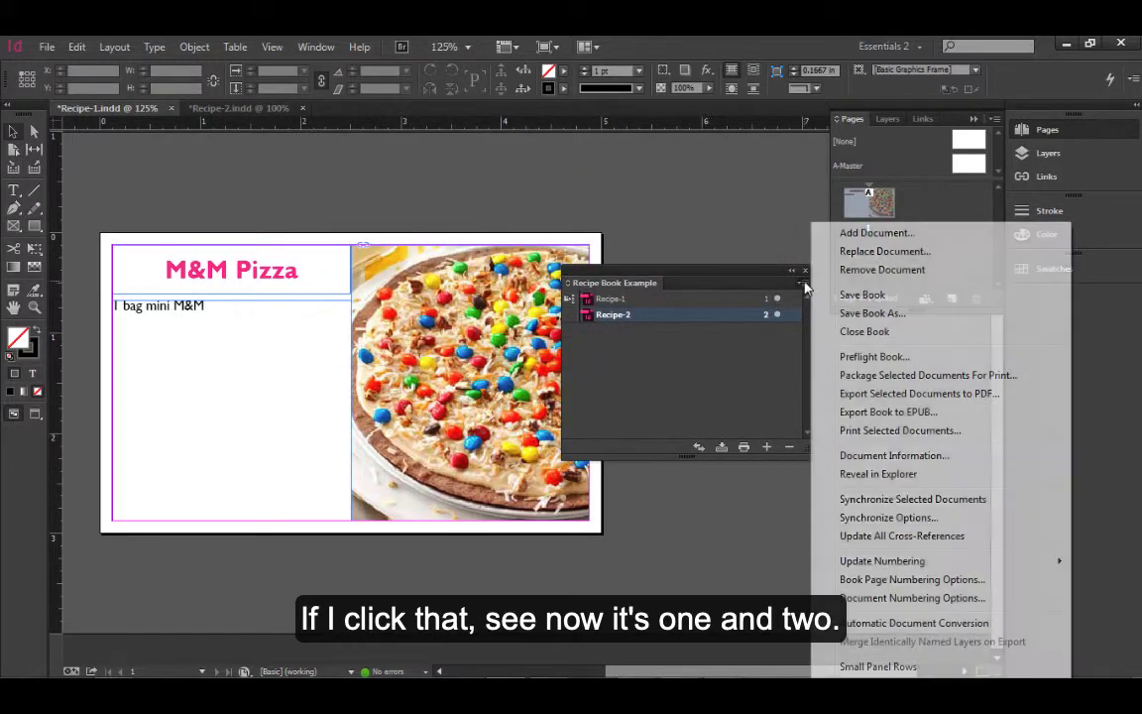
left_click(849, 581)
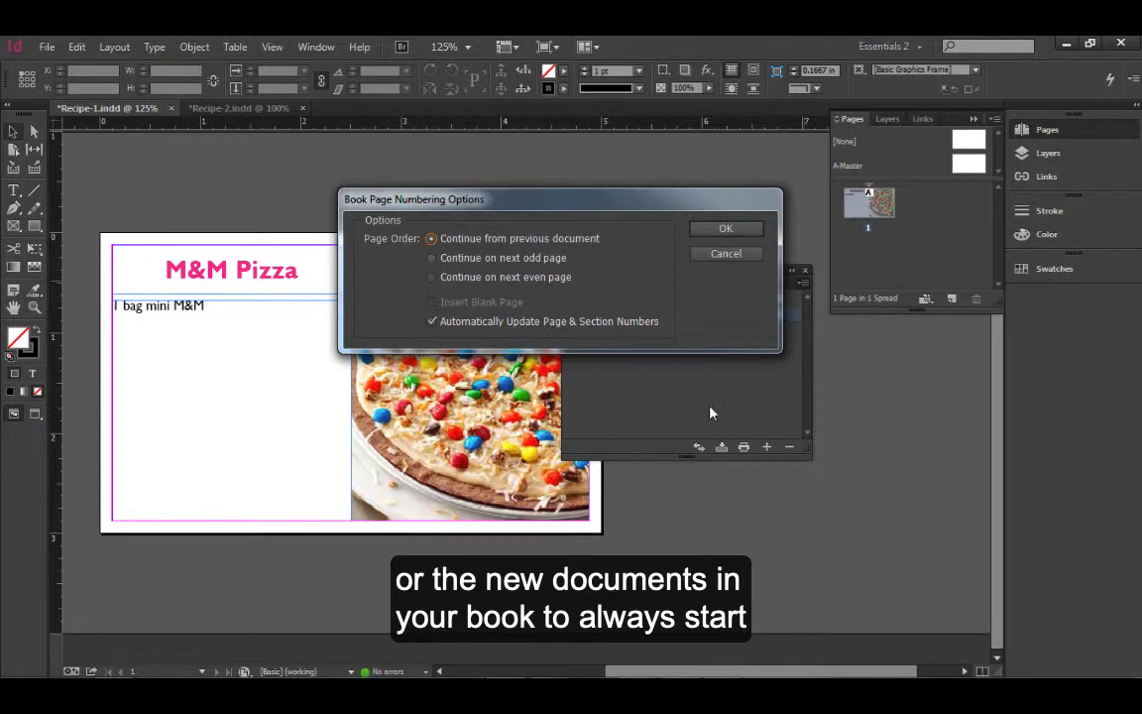
left_click(429, 320)
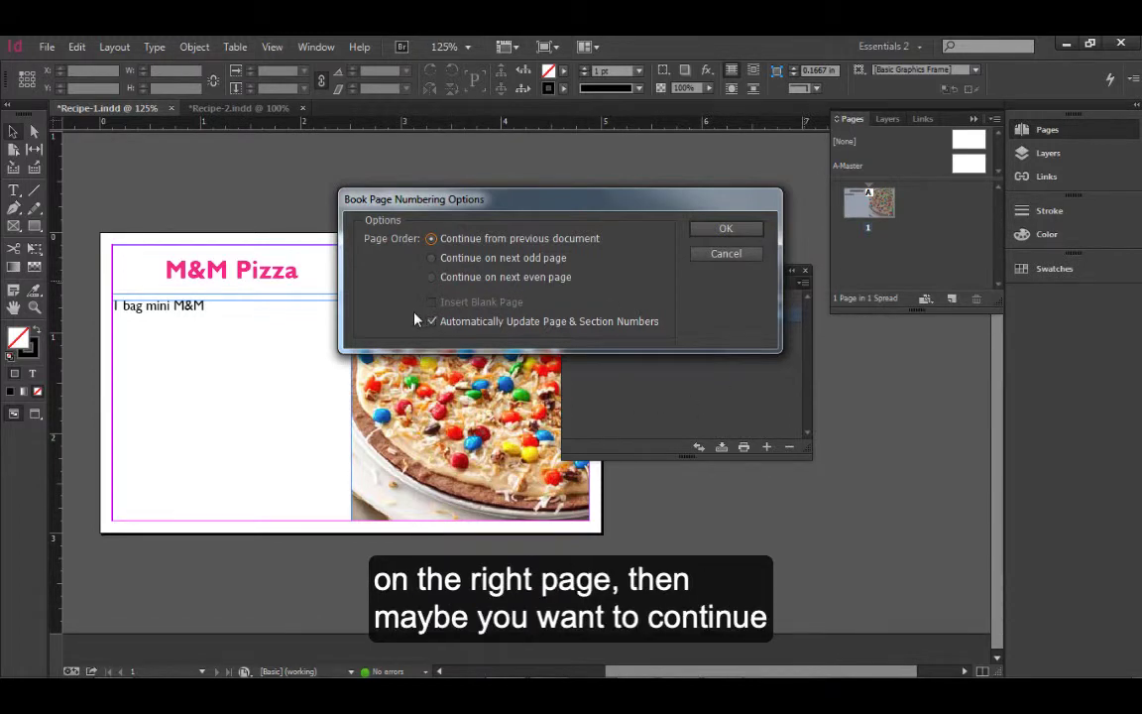
left_click(432, 259)
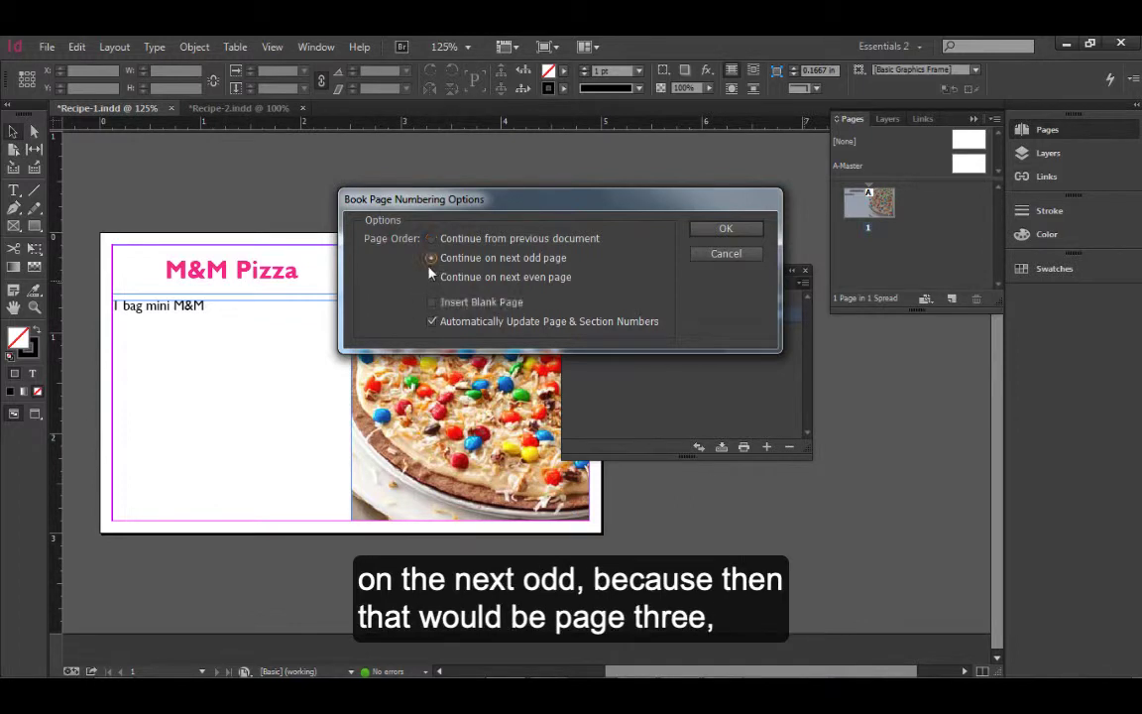
left_click_drag(496, 203, 377, 196)
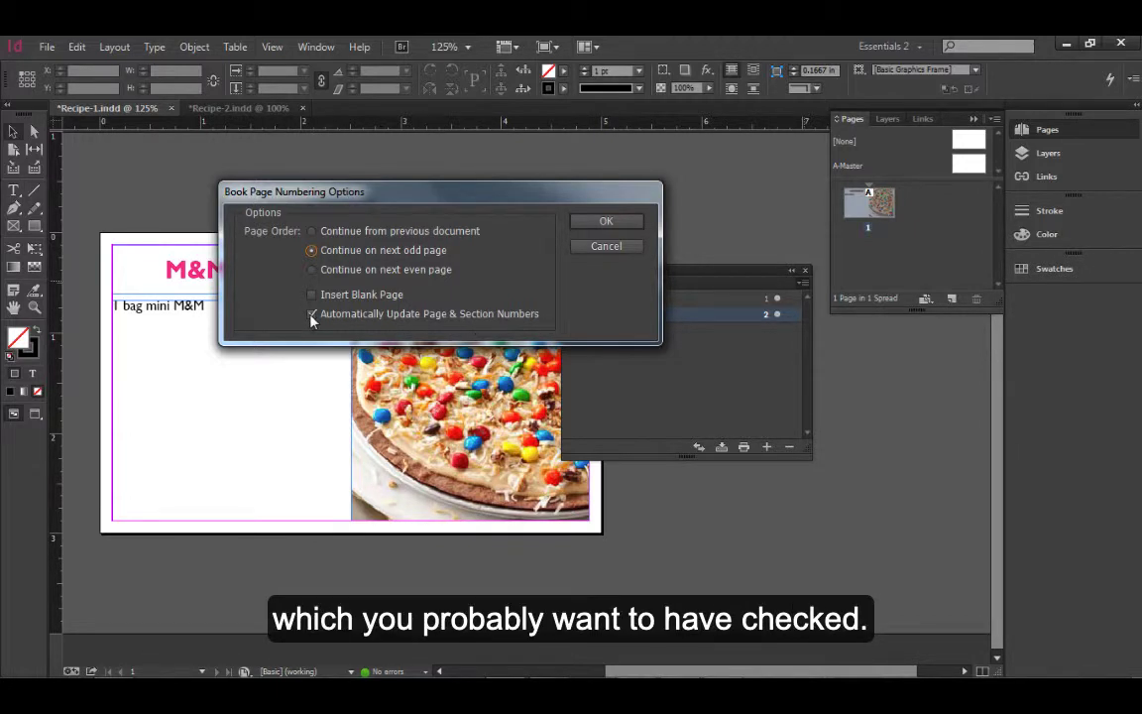
left_click(587, 222)
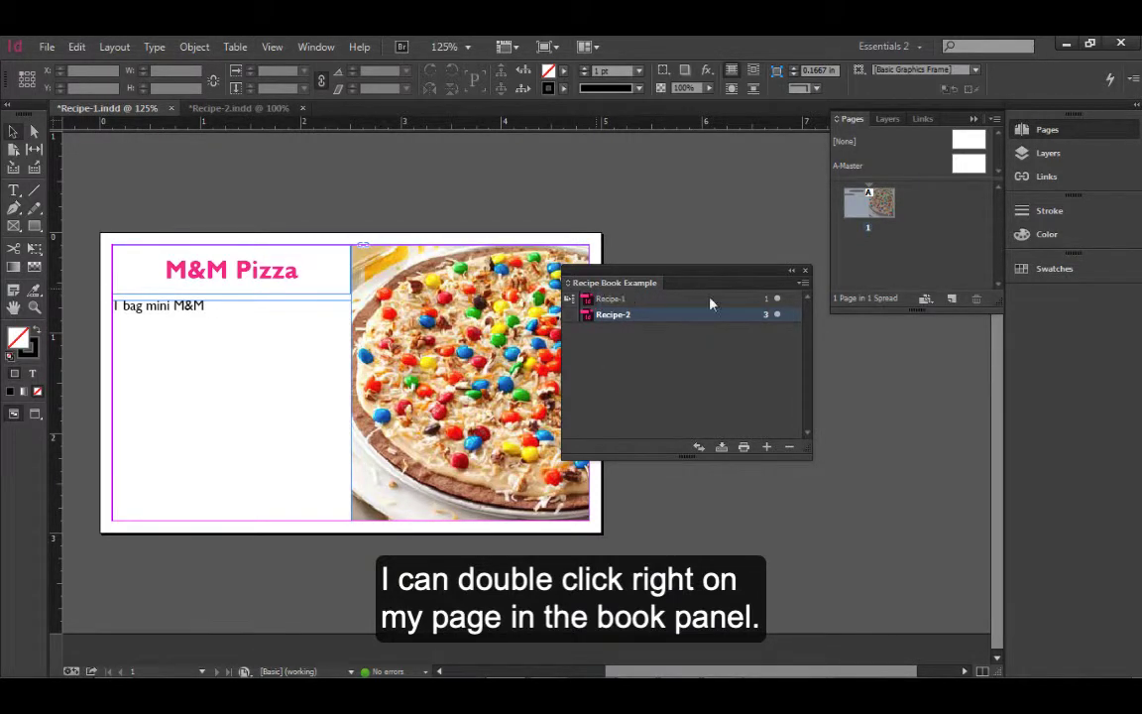
Step: Open the Document Numbering Options for Recipe-2 from the book, review its page and chapter numbering, and accept the settings
double_click(768, 315)
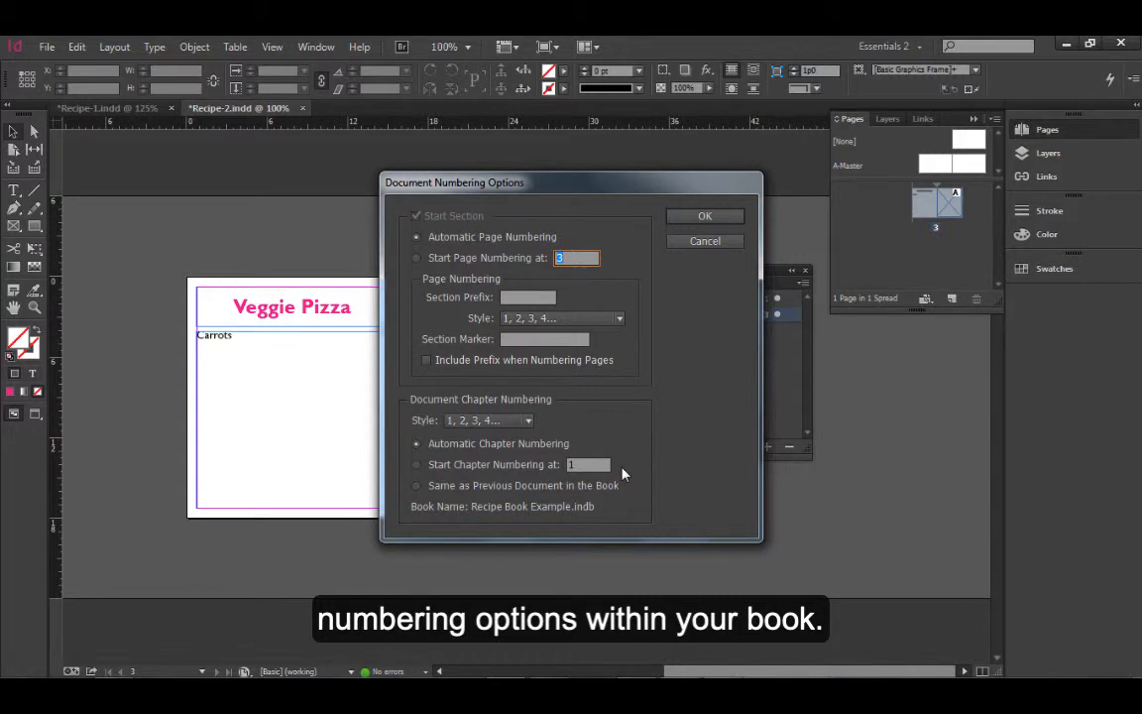
left_click(690, 219)
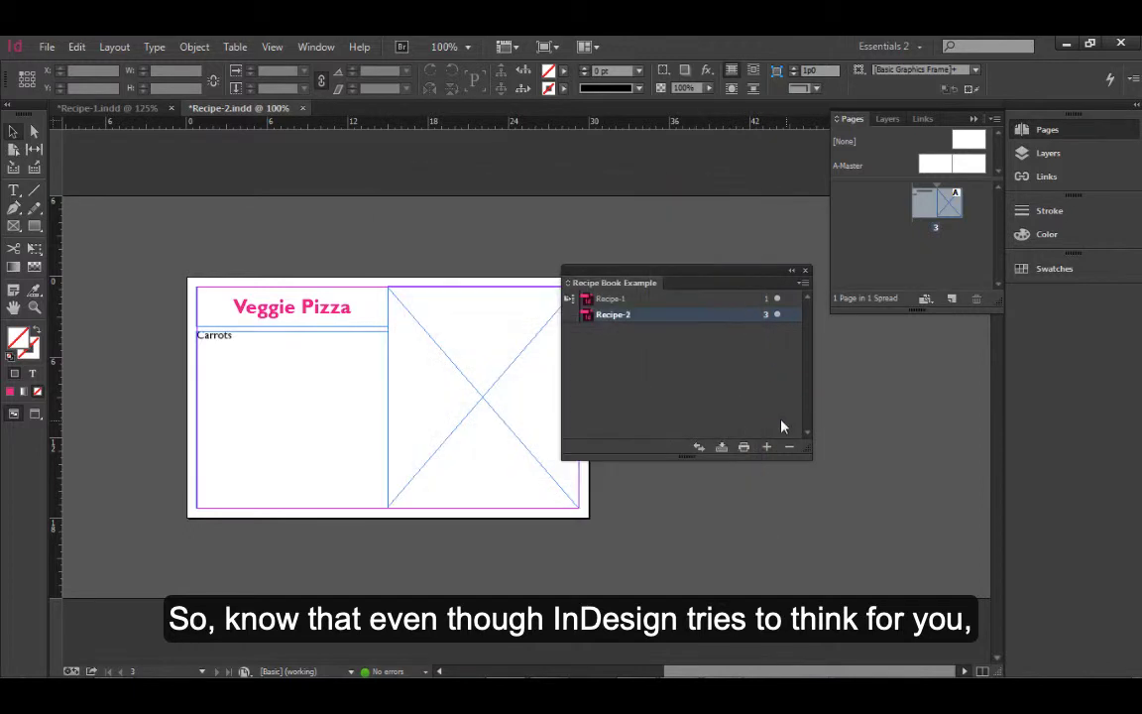